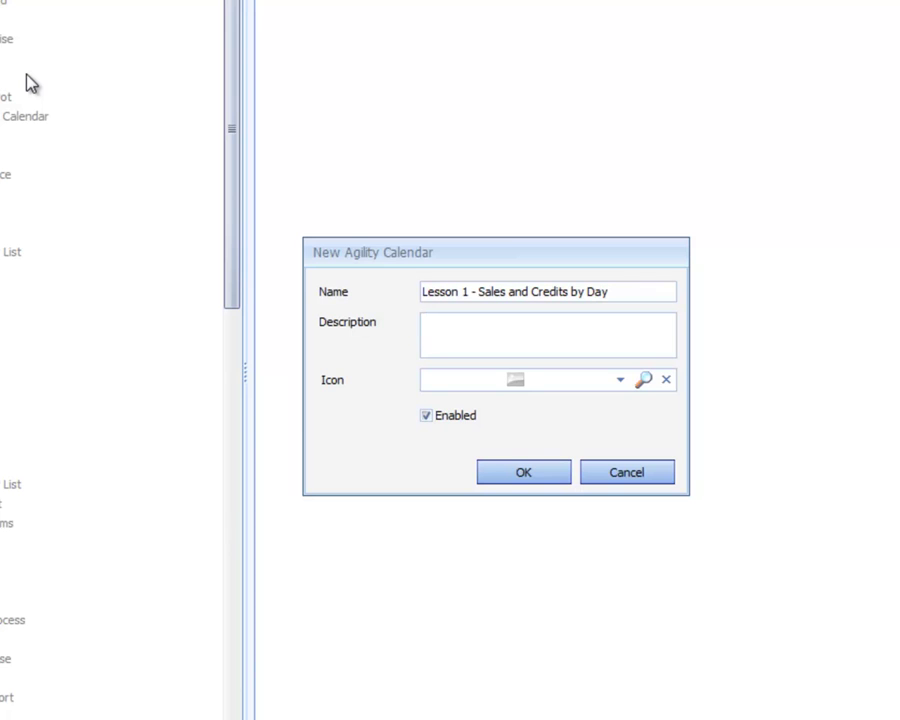
# - Create the new calendar with the description "Building the Calendar" and the Calendar icon, and proceed to its SQL statement
pyautogui.write('uil;')
pyautogui.write('ding the Cl')
pyautogui.write('alendar')
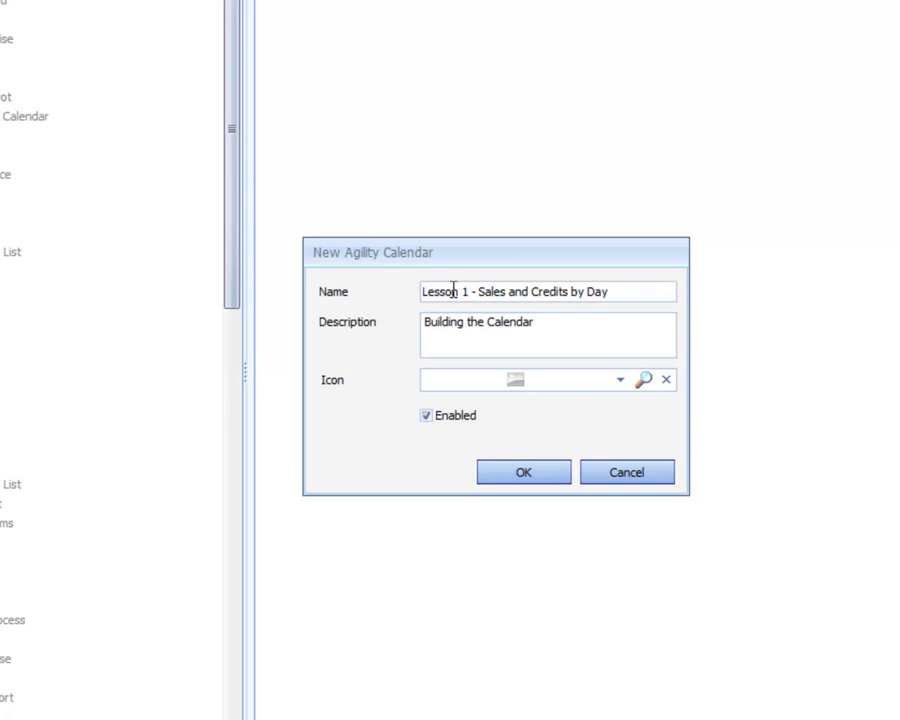
pyautogui.click(620, 381)
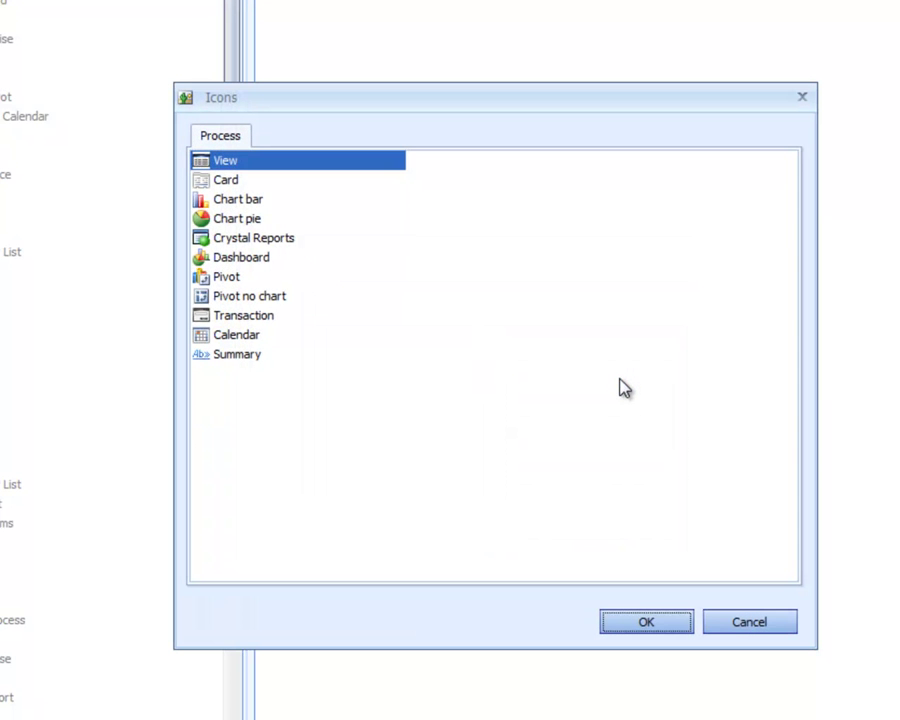
pyautogui.doubleClick(237, 336)
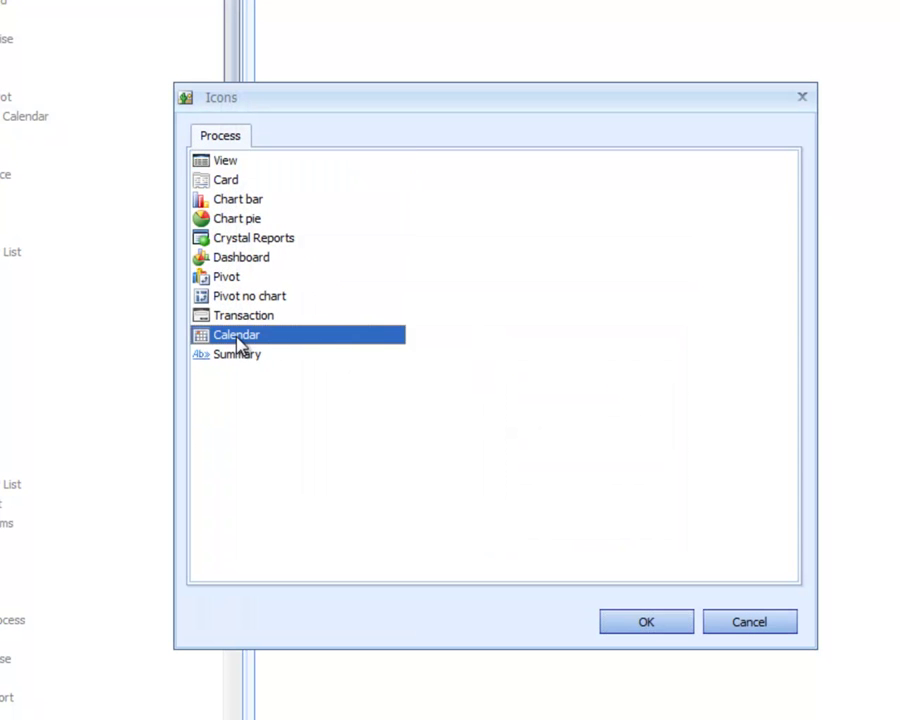
pyautogui.click(519, 467)
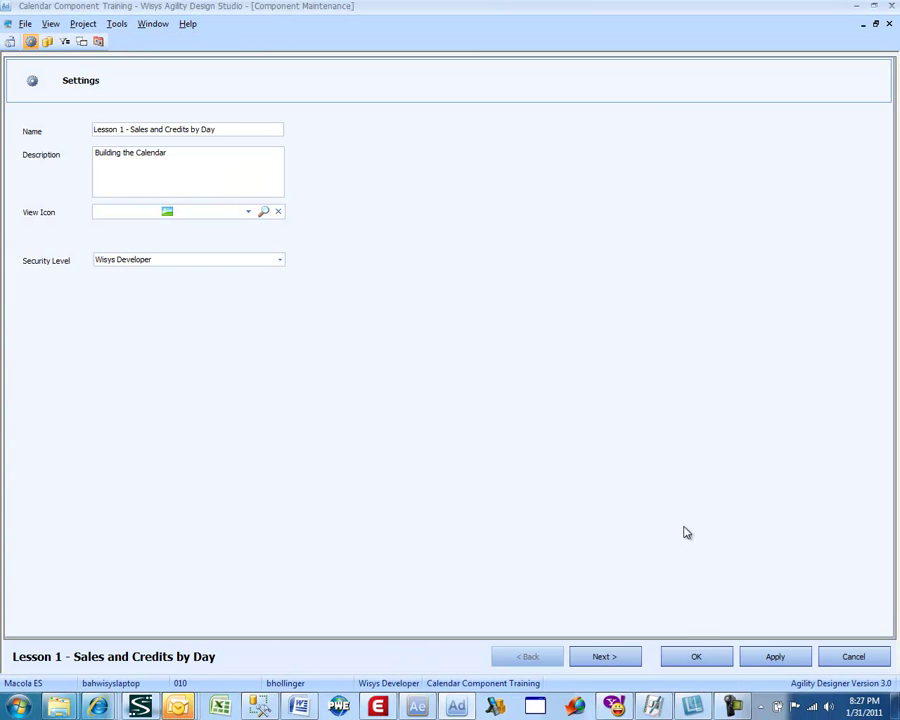
pyautogui.click(636, 657)
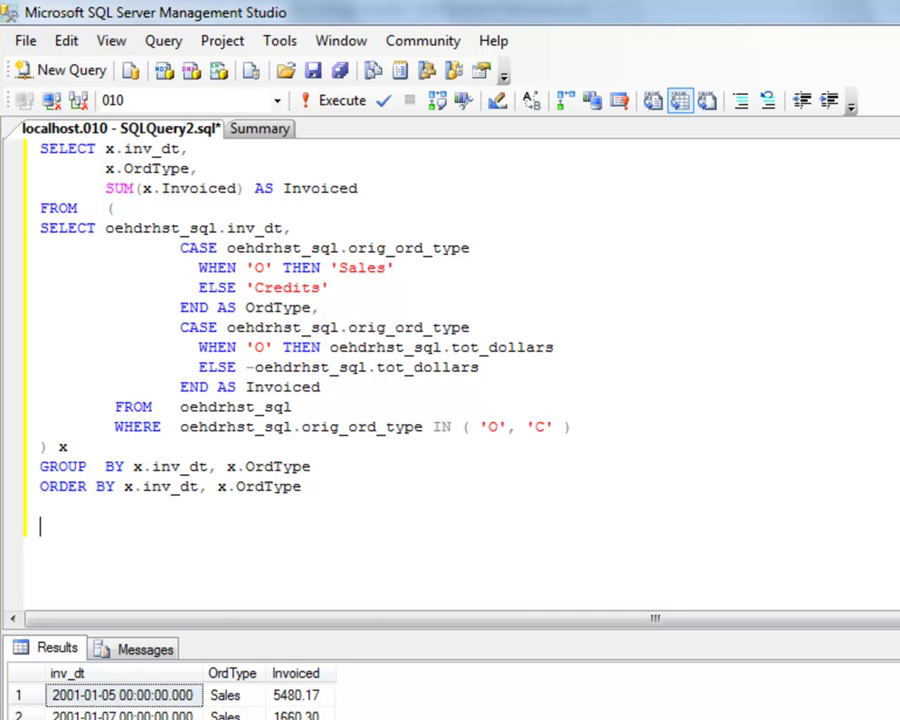
# - Examine the prepared query in SQL Server Management Studio, especially the CASE expression that labels order types as Sales or Credits
pyautogui.press('Up')
pyautogui.press('Up')
pyautogui.press('Up')
pyautogui.press('Up')
pyautogui.press('Up')
pyautogui.press('Up')
pyautogui.press('Up')
pyautogui.press('Up')
pyautogui.press('Up')
pyautogui.press('Up')
pyautogui.press('Up')
pyautogui.press('Up')
pyautogui.press('Up')
pyautogui.press('Right')
pyautogui.press('Right')
pyautogui.press('Right')
pyautogui.press('Right')
pyautogui.press('Right')
pyautogui.press('Right')
pyautogui.press('Right')
pyautogui.press('Right')
pyautogui.press('Right')
pyautogui.press('Right')
pyautogui.press('Right')
pyautogui.press('Right')
pyautogui.click(262, 287)
# - Copy the entire sales and credits query and paste it as the calendar's SQL statement in Agility Design Studio
pyautogui.moveTo(305, 494); pyautogui.dragTo(20, 148)
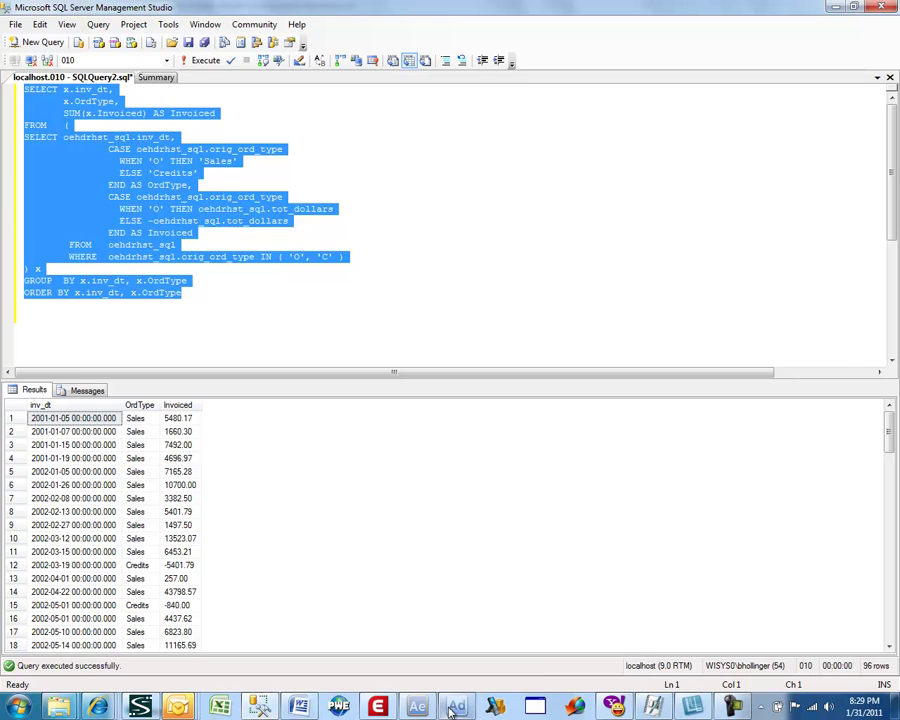
pyautogui.click(455, 707)
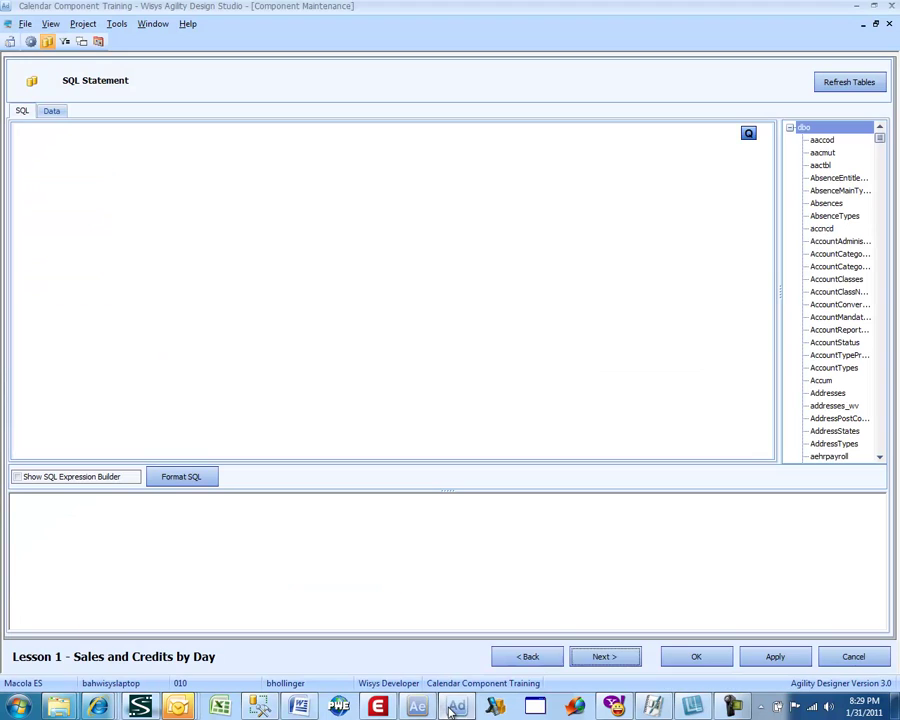
pyautogui.click(214, 537)
pyautogui.hotkey('ctrl', 'v')
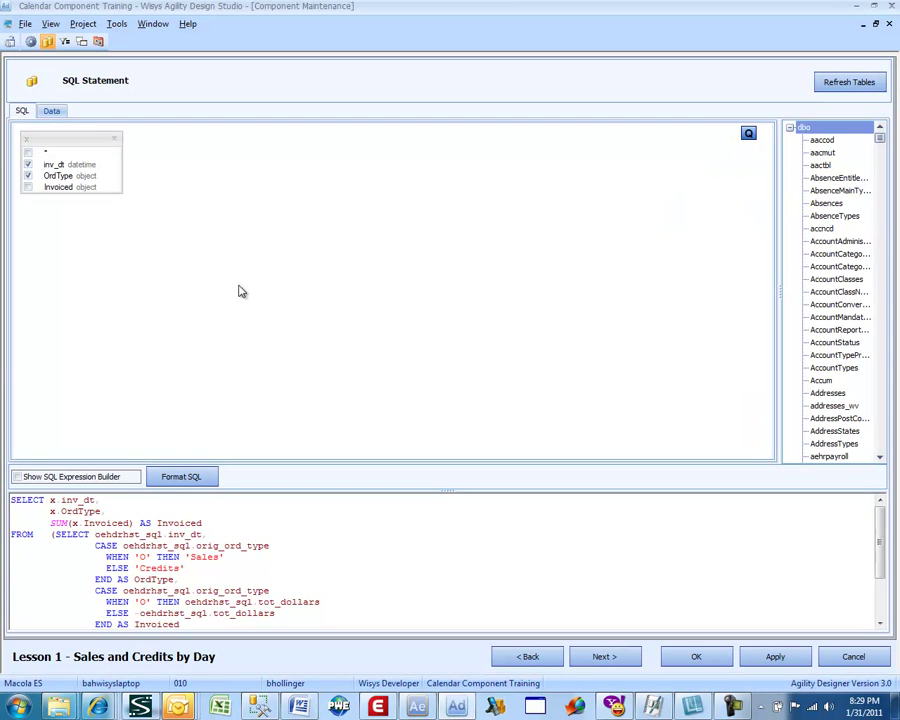
# - Preview the query's data through the most recent invoice dates and compare the Credits and Sales rows for 8/23/2010
pyautogui.click(52, 112)
pyautogui.click(68, 284)
pyautogui.scroll(-4, 64, 288)
pyautogui.scroll(-8, 65, 288)
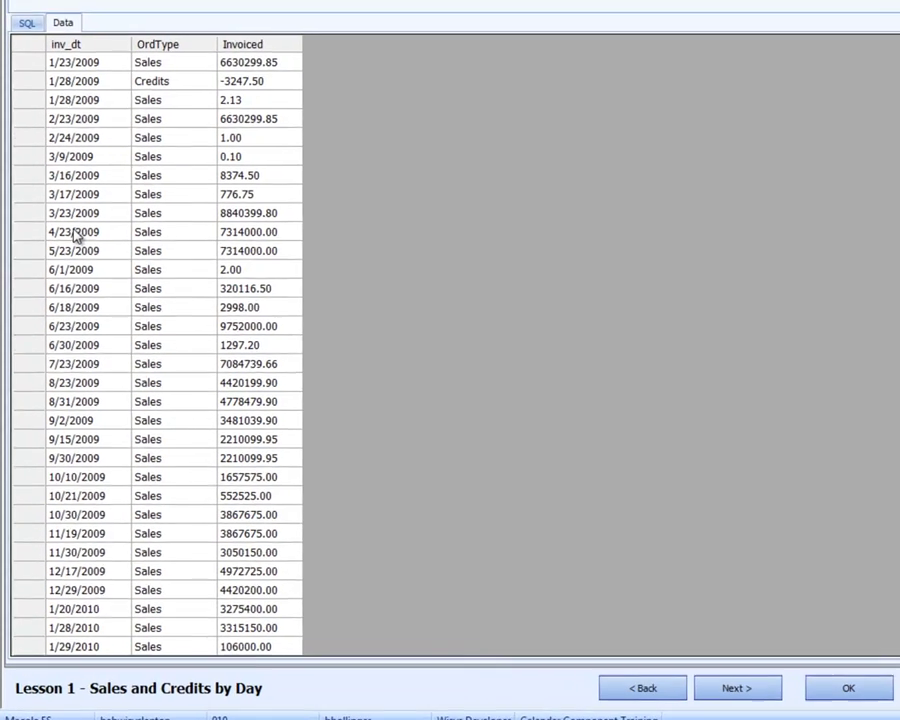
pyautogui.scroll(-8, 75, 235)
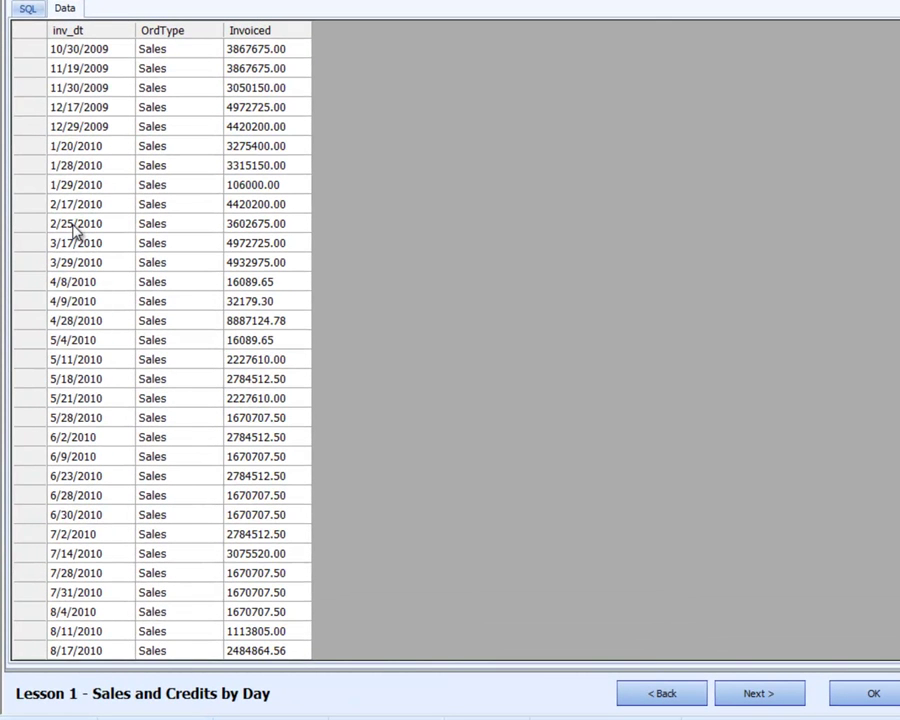
pyautogui.scroll(-2, 75, 232)
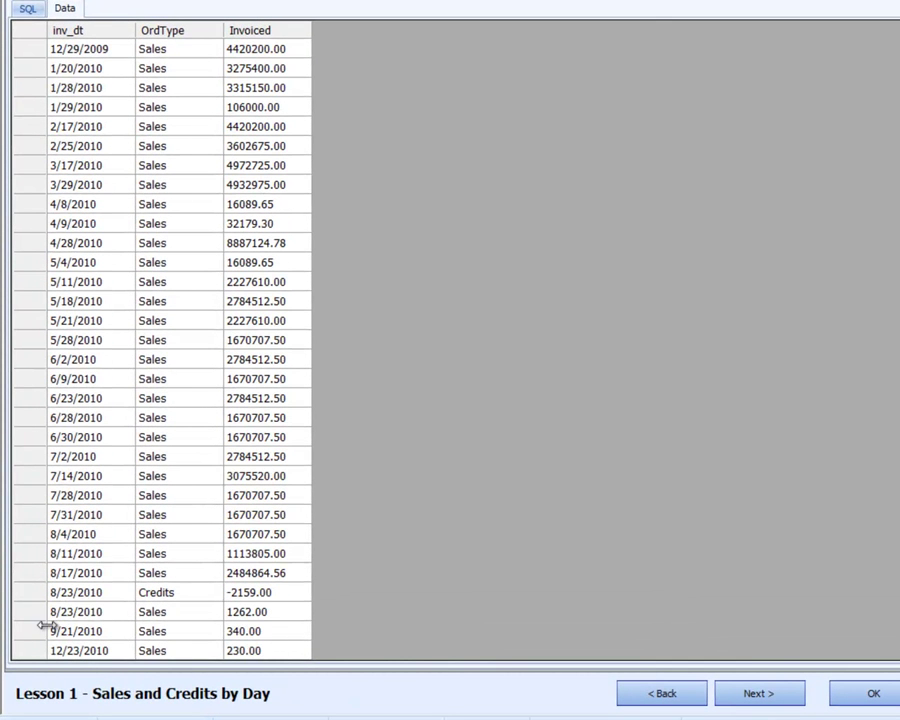
pyautogui.click(97, 594)
pyautogui.click(158, 596)
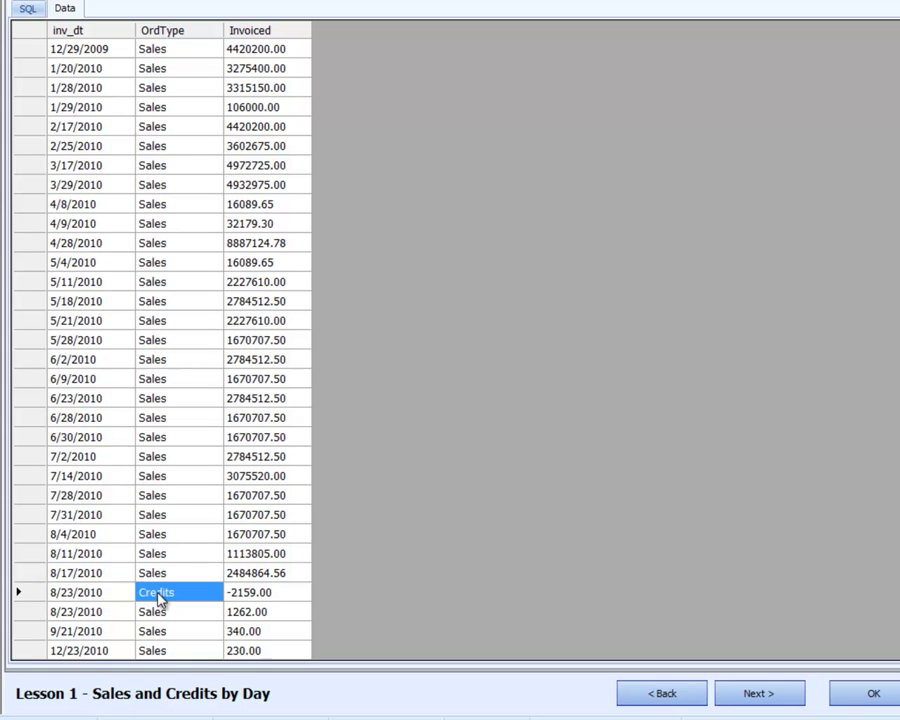
pyautogui.click(72, 594)
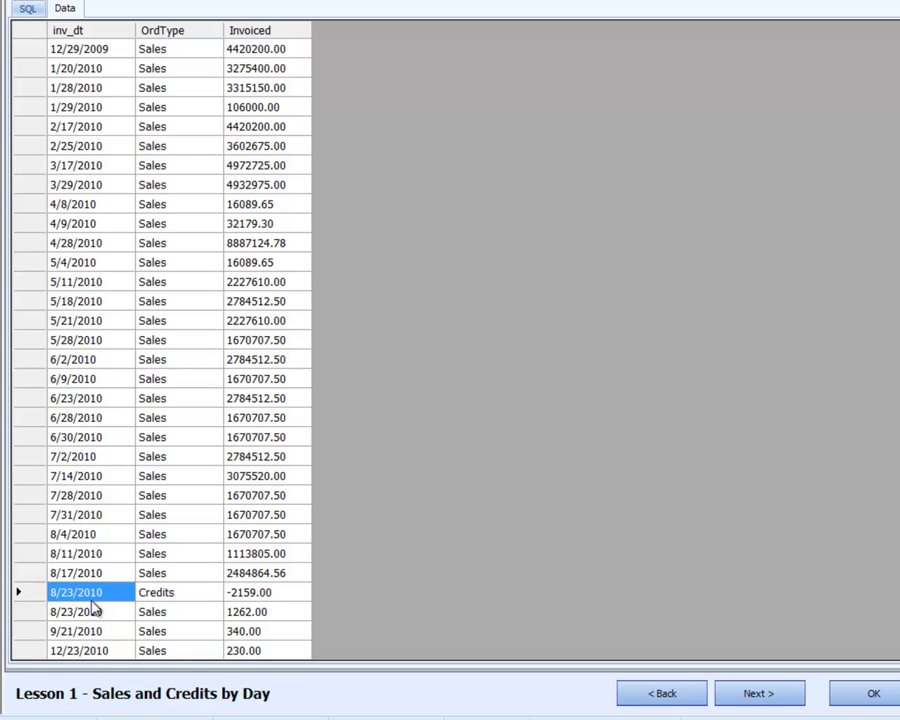
pyautogui.click(93, 614)
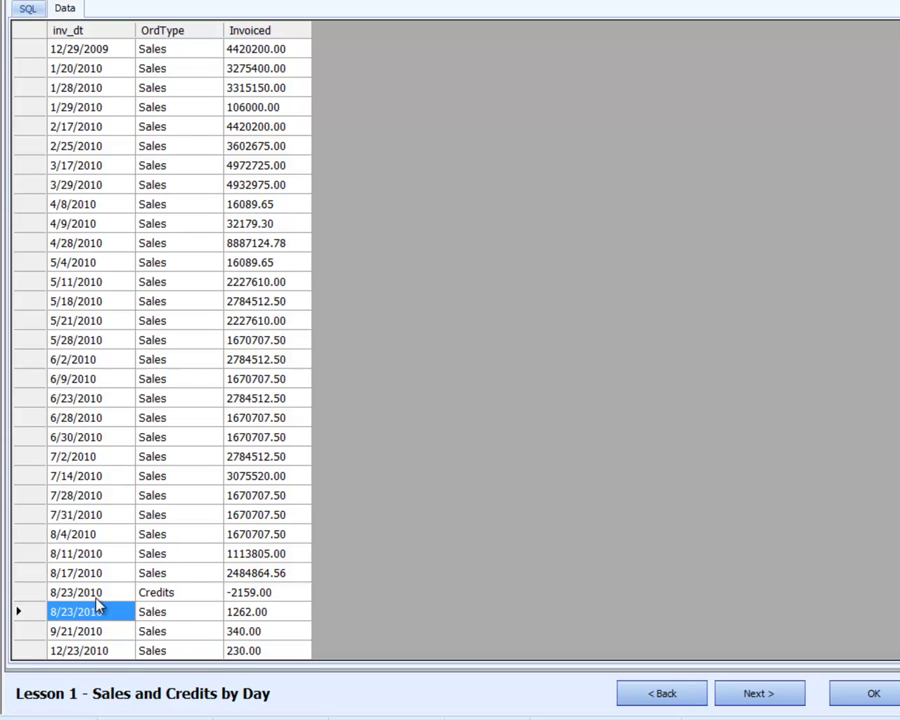
pyautogui.click(166, 595)
pyautogui.click(163, 612)
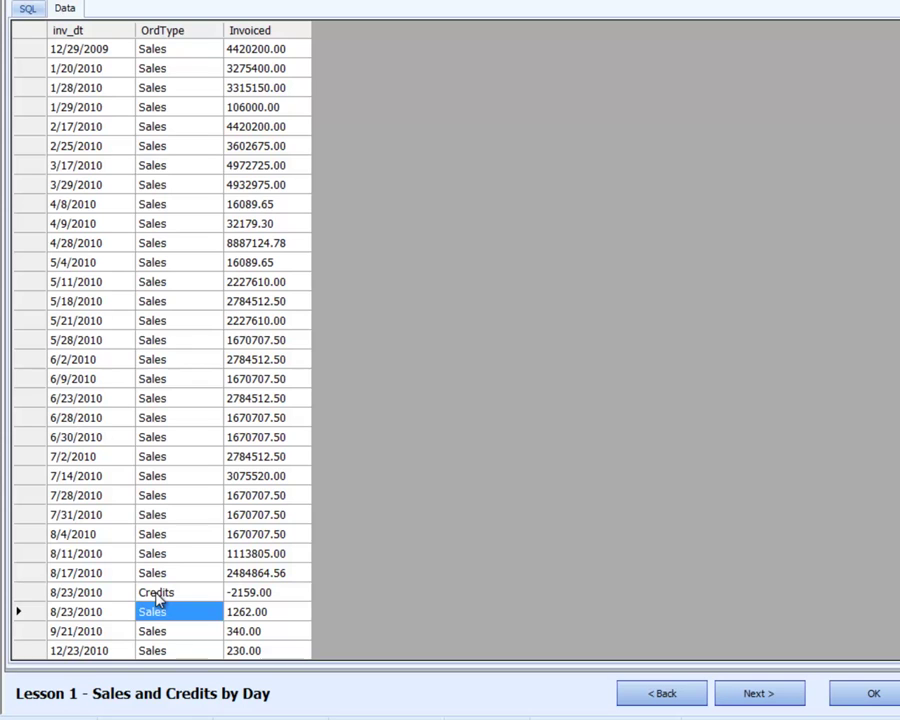
pyautogui.click(158, 593)
pyautogui.click(157, 612)
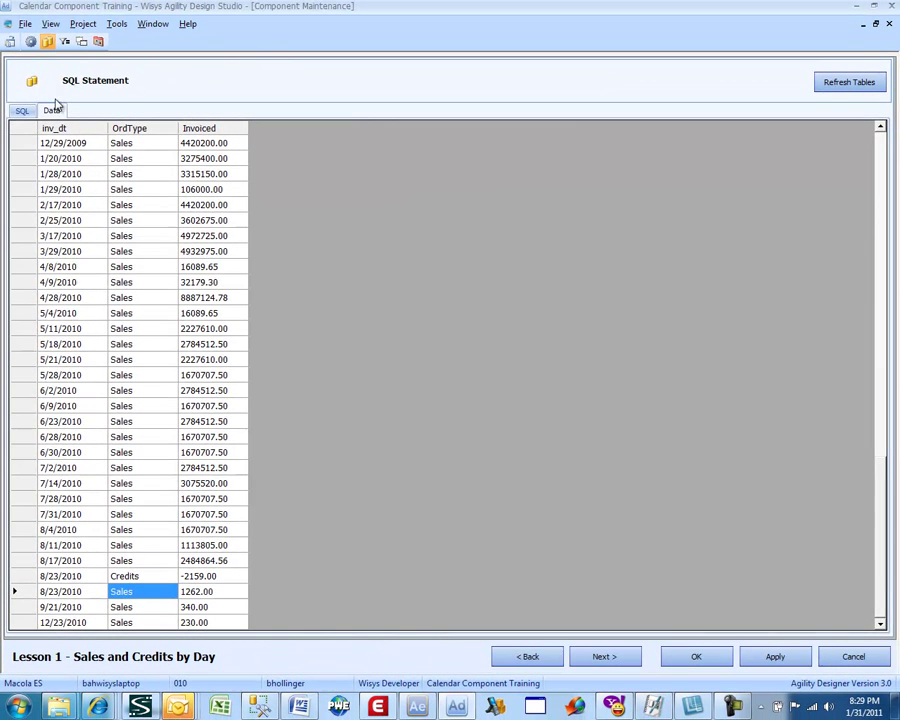
pyautogui.click(21, 111)
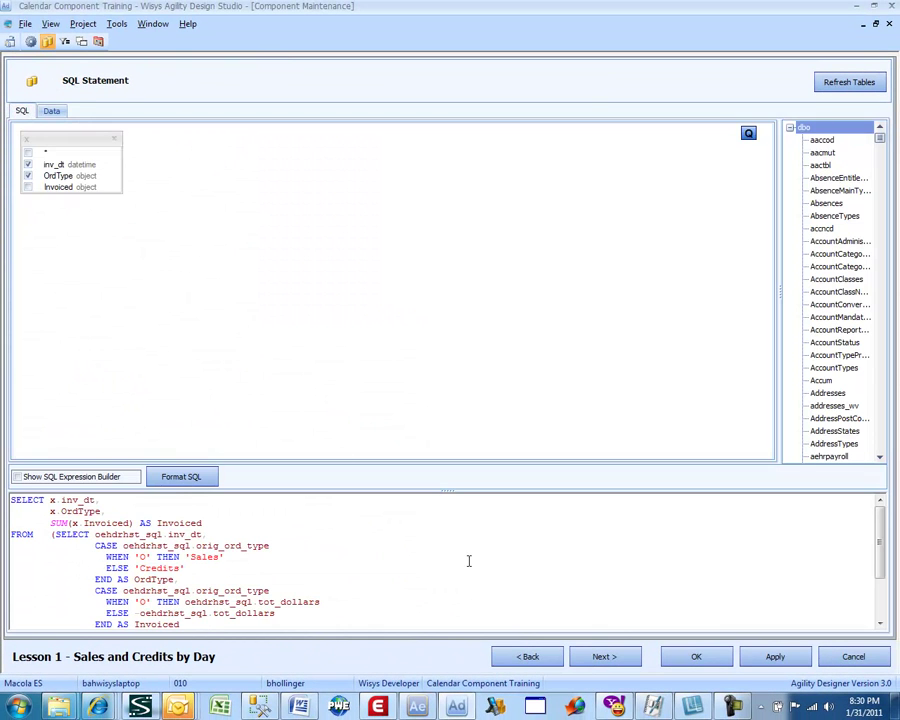
# - Add oehdrhst_sql.inv_dt to the selected filter columns
pyautogui.click(598, 657)
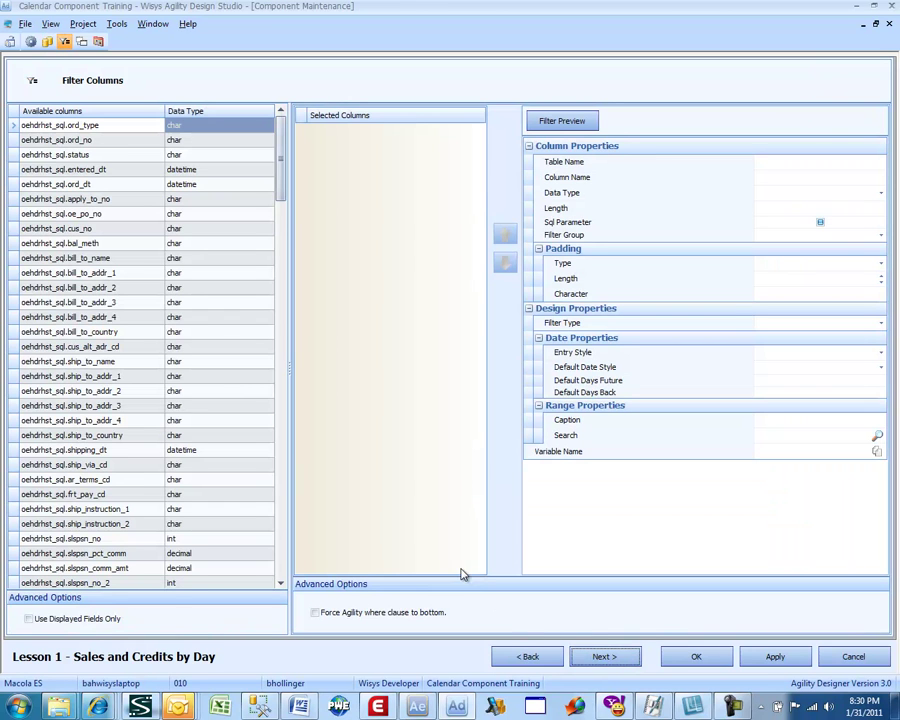
pyautogui.click(147, 422)
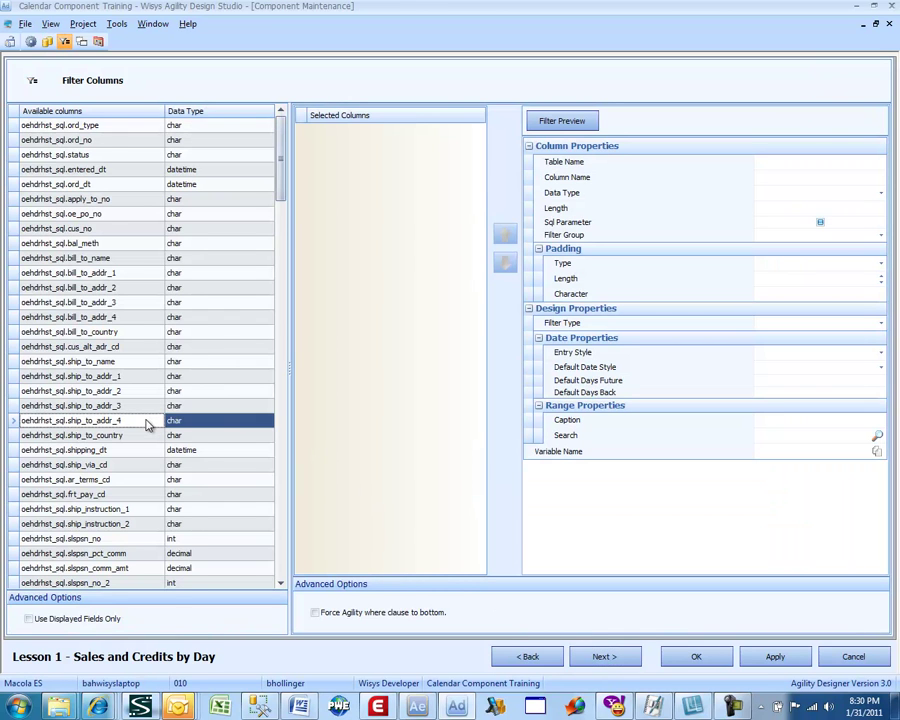
pyautogui.scroll(-5, 145, 424)
pyautogui.scroll(-8, 143, 425)
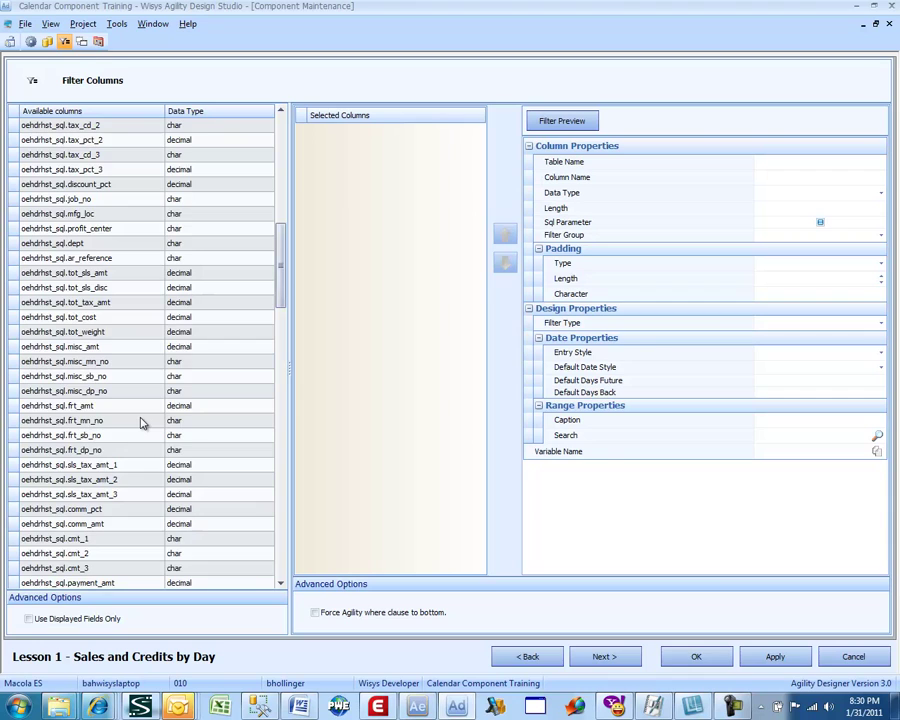
pyautogui.scroll(-3, 143, 423)
pyautogui.scroll(-3, 143, 423)
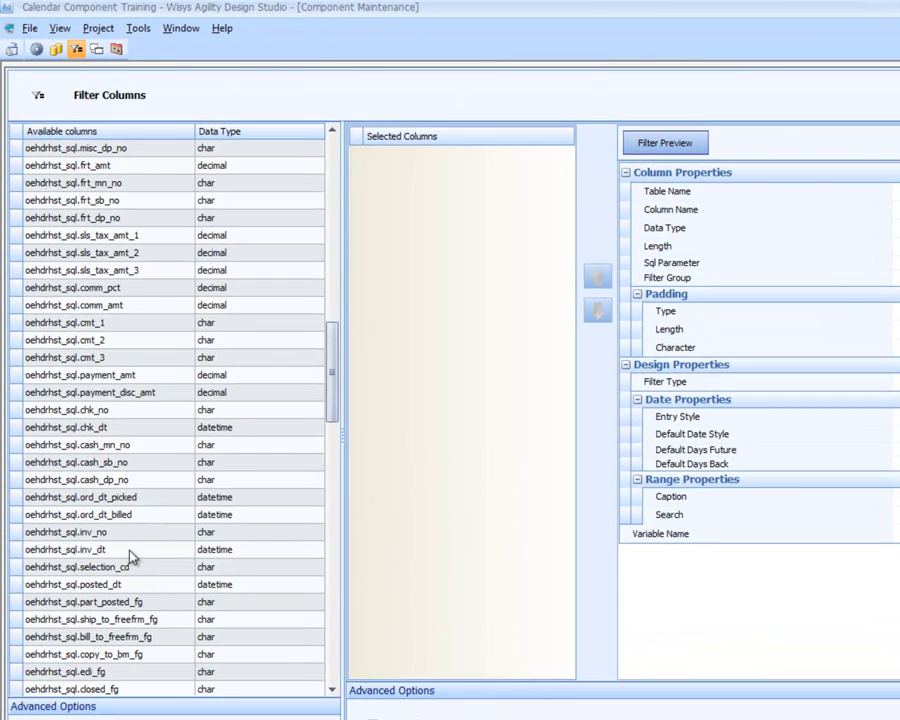
pyautogui.doubleClick(129, 550)
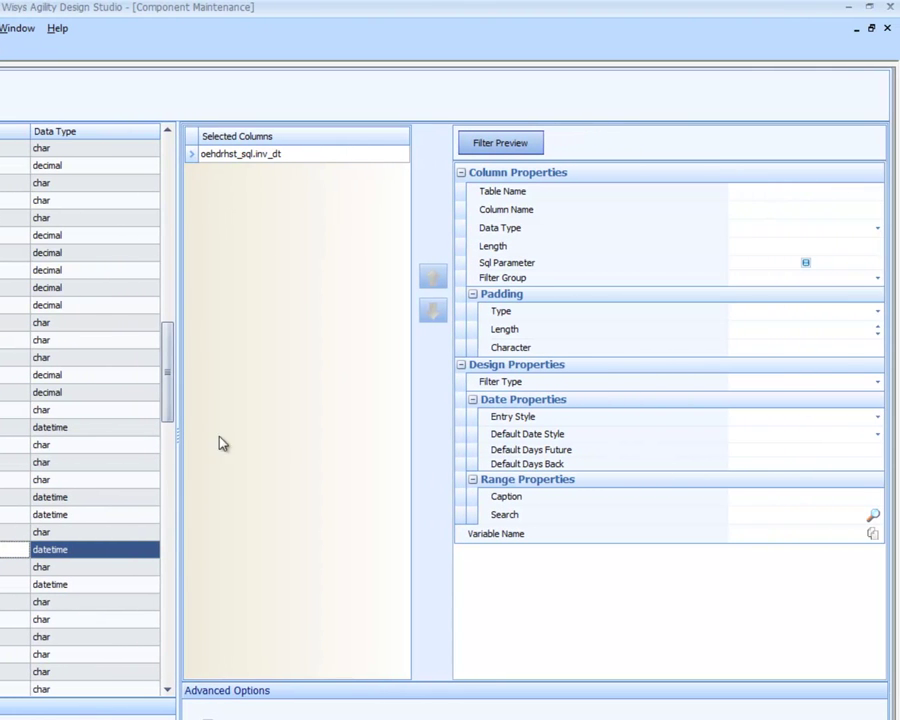
# - Give the inv_dt filter column the range caption "Inv Dt"
pyautogui.click(280, 156)
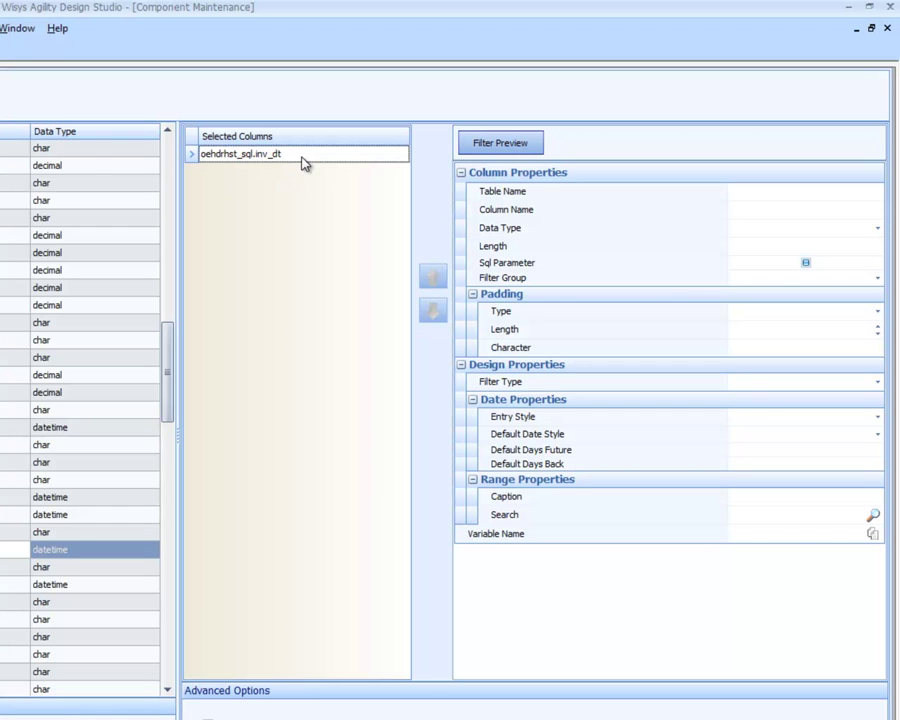
pyautogui.click(778, 213)
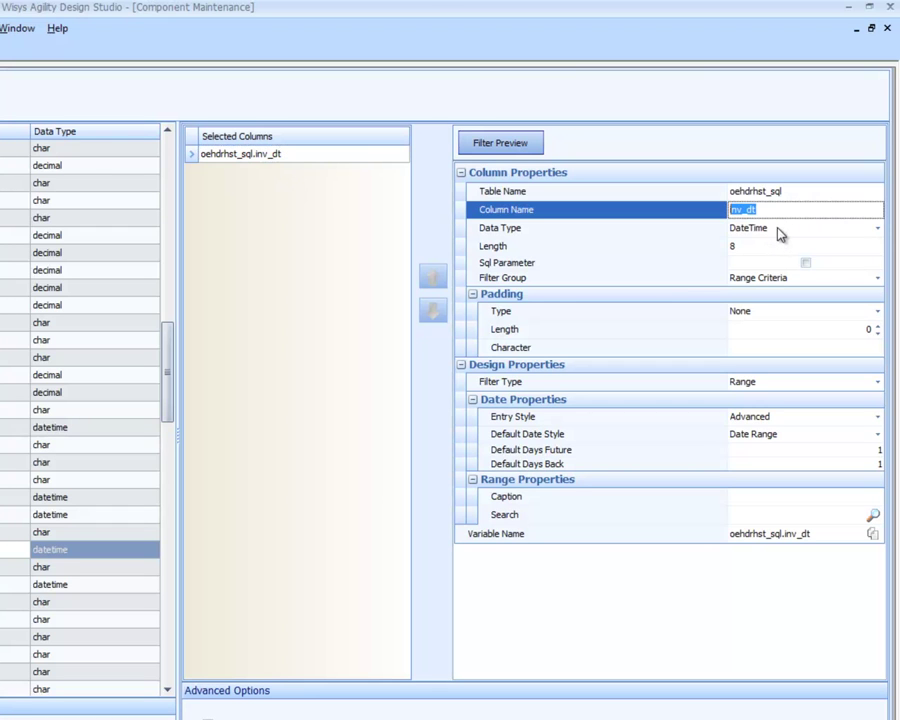
pyautogui.click(765, 492)
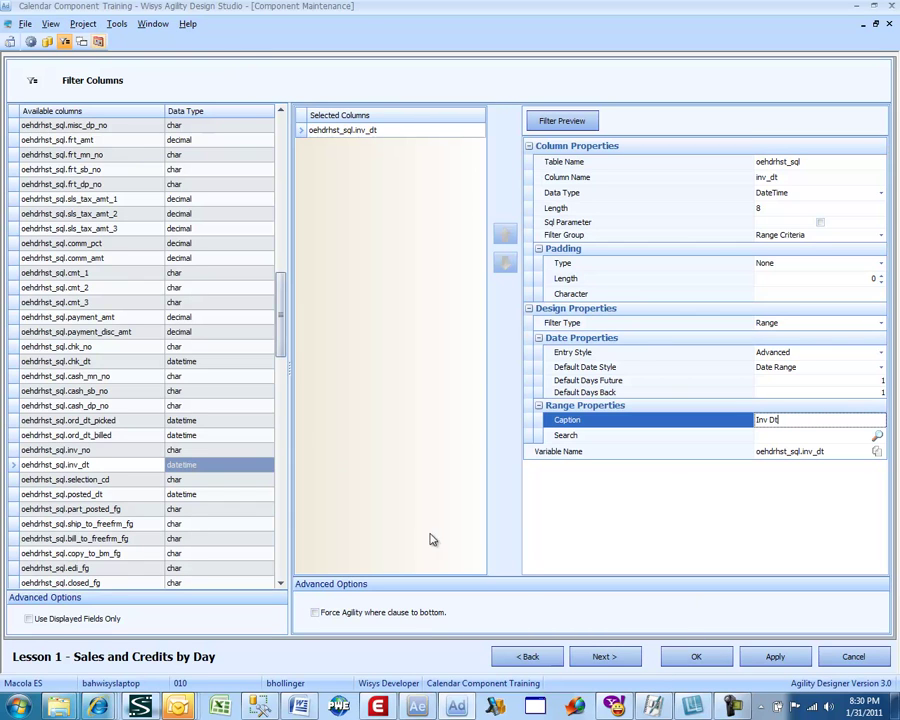
# - Leave the detail link empty and keep inv_dt as the link date field in the calendar definition
pyautogui.click(605, 656)
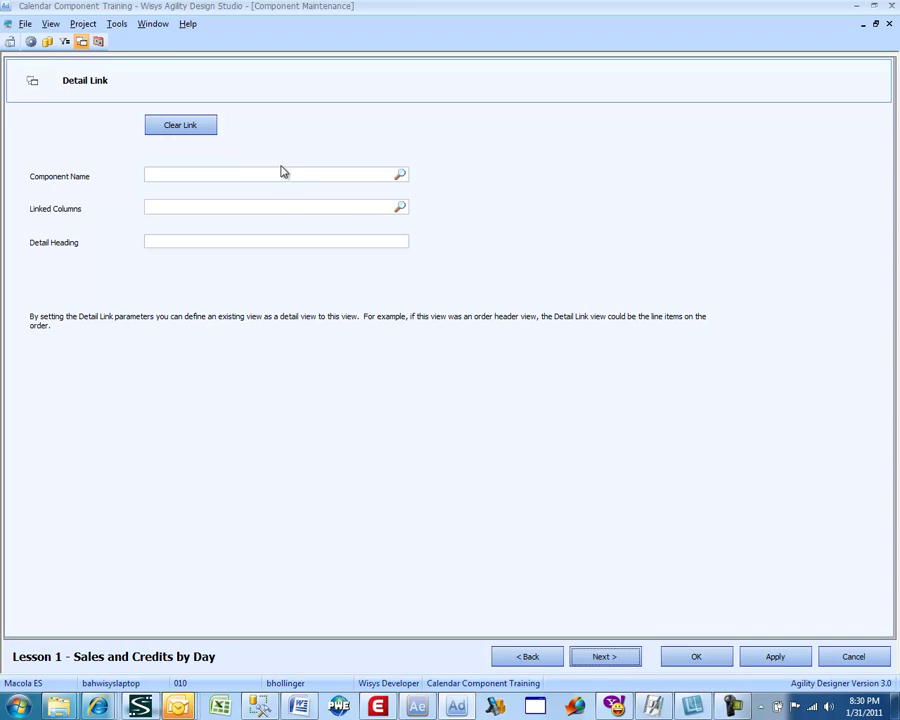
pyautogui.click(635, 665)
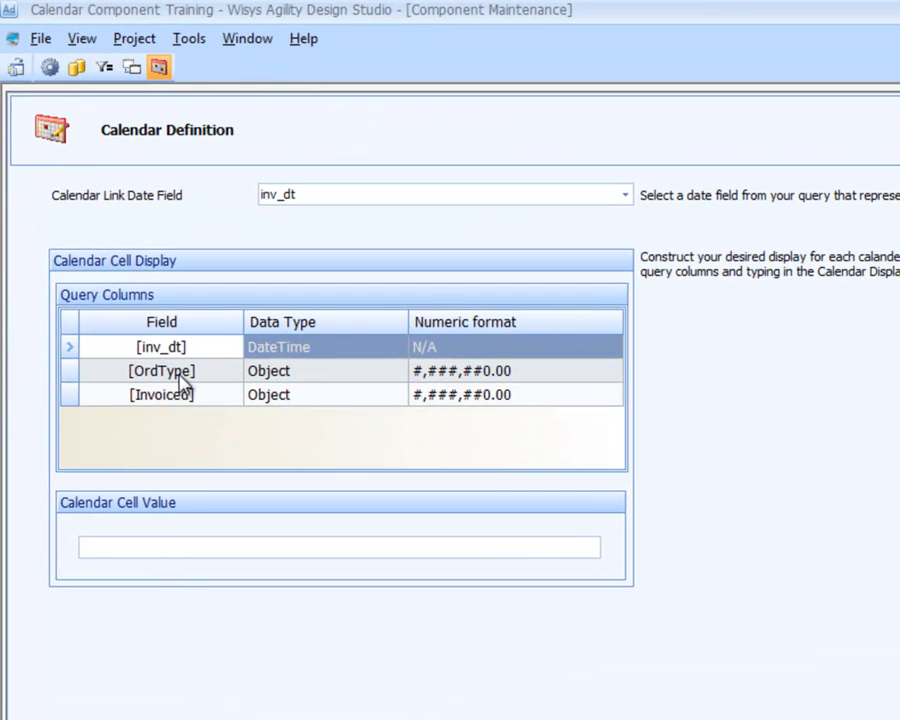
pyautogui.click(295, 197)
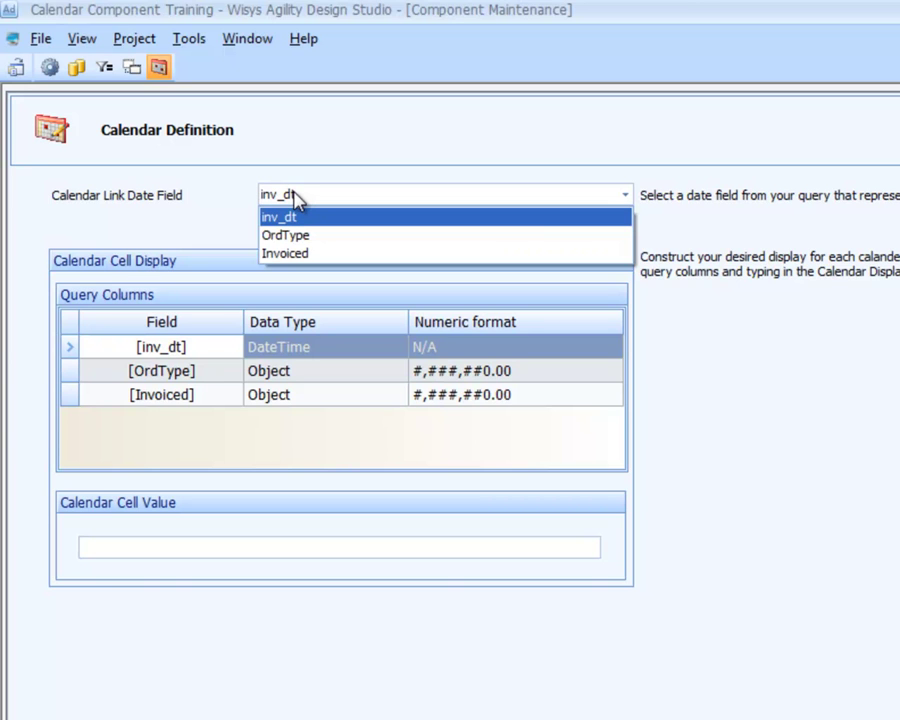
pyautogui.click(295, 197)
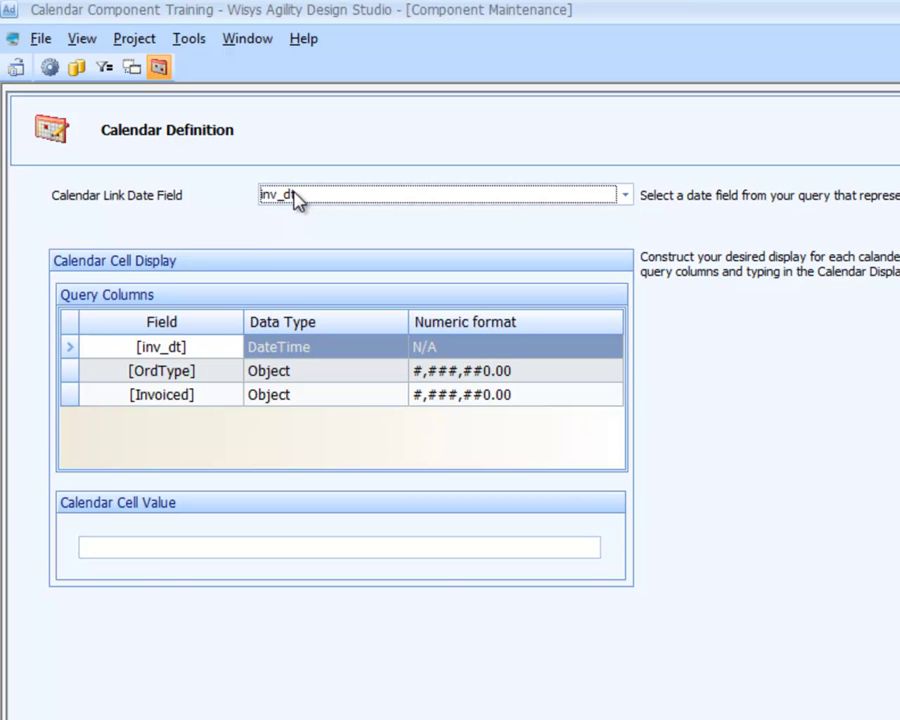
# - Build the calendar cell value from the query columns as "[OrdType]: [Invoiced]"
pyautogui.doubleClick(180, 379)
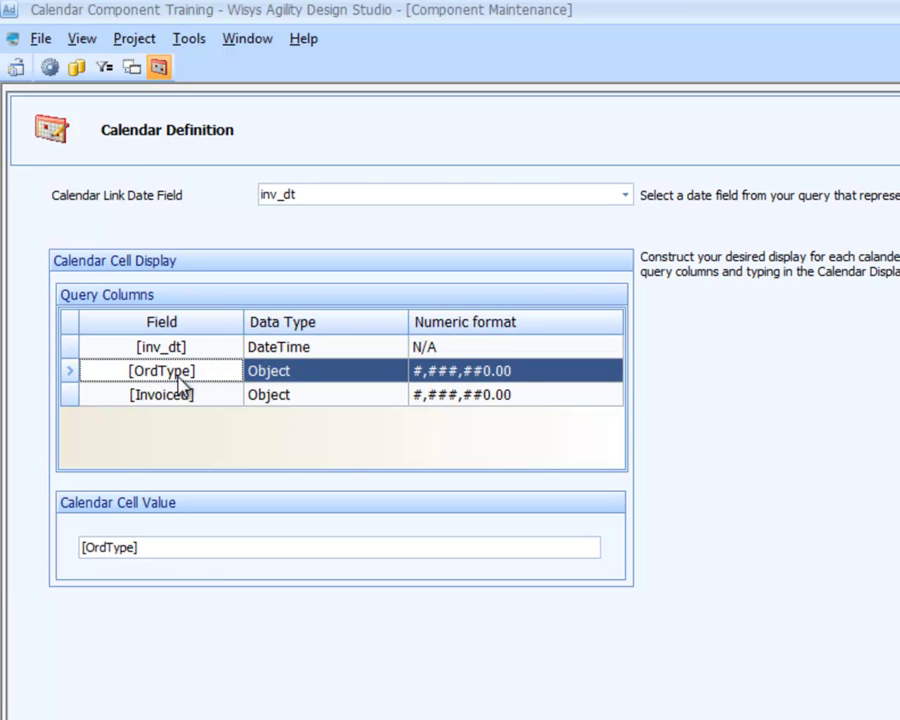
pyautogui.click(199, 553)
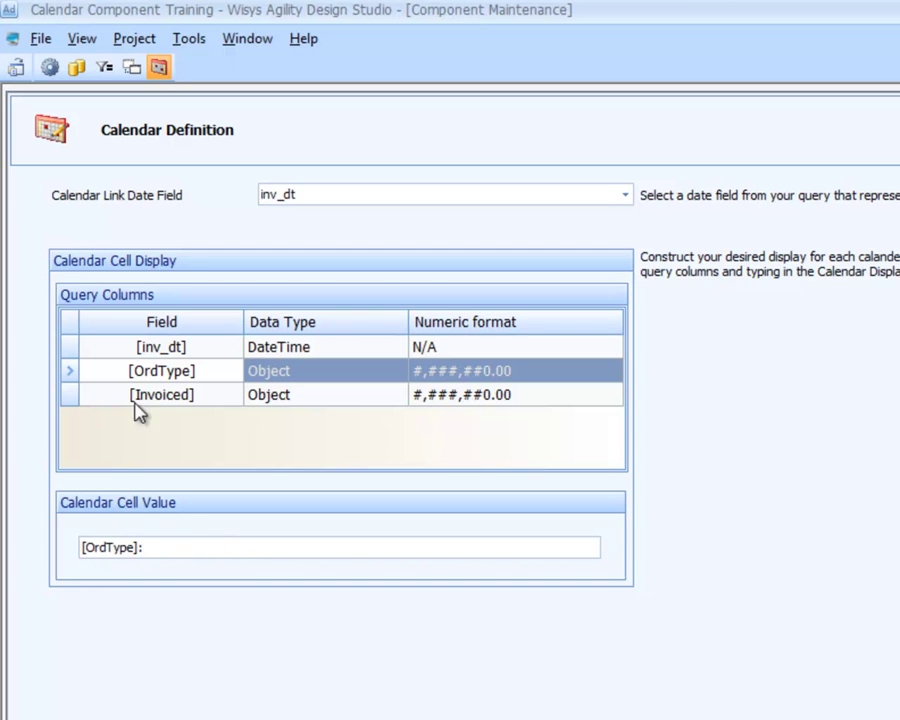
pyautogui.doubleClick(181, 402)
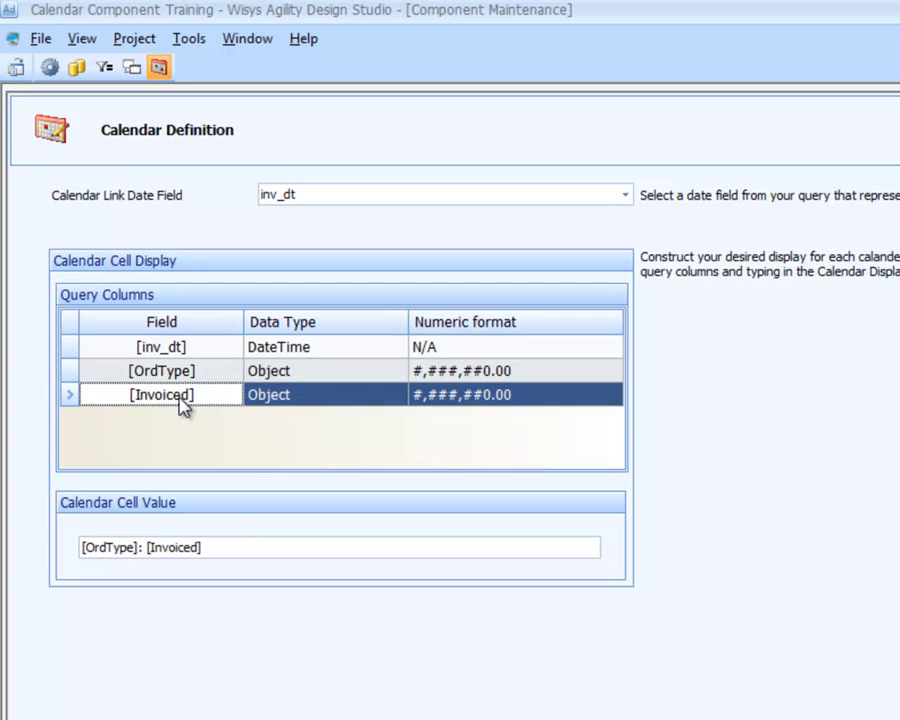
# - Set the OrdType numeric format to N/A, keep Invoiced at #,###,##0.00, and save the calendar definition
pyautogui.click(450, 371)
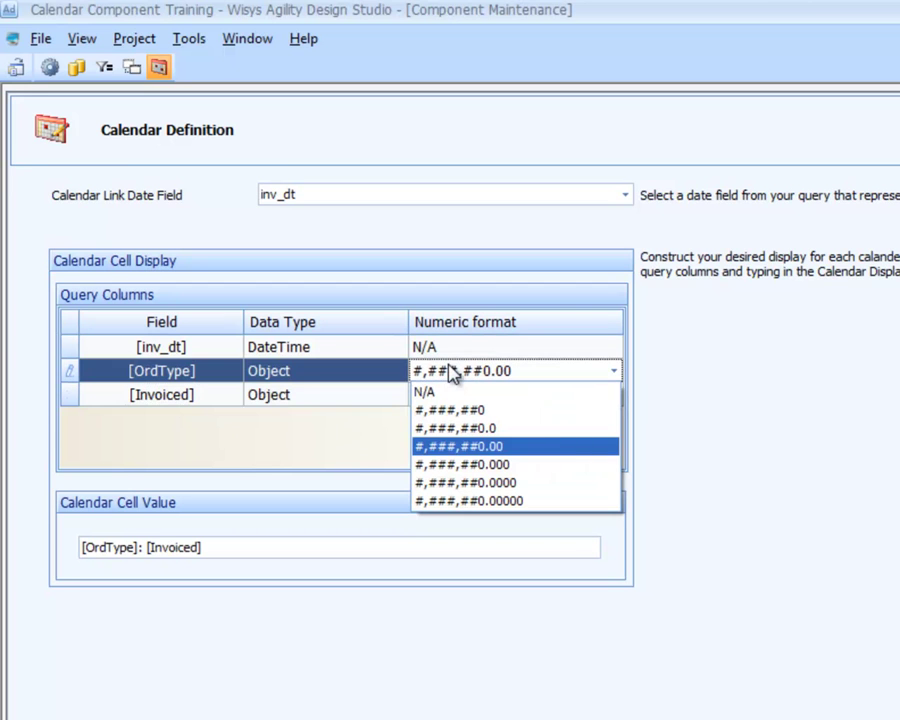
pyautogui.click(456, 393)
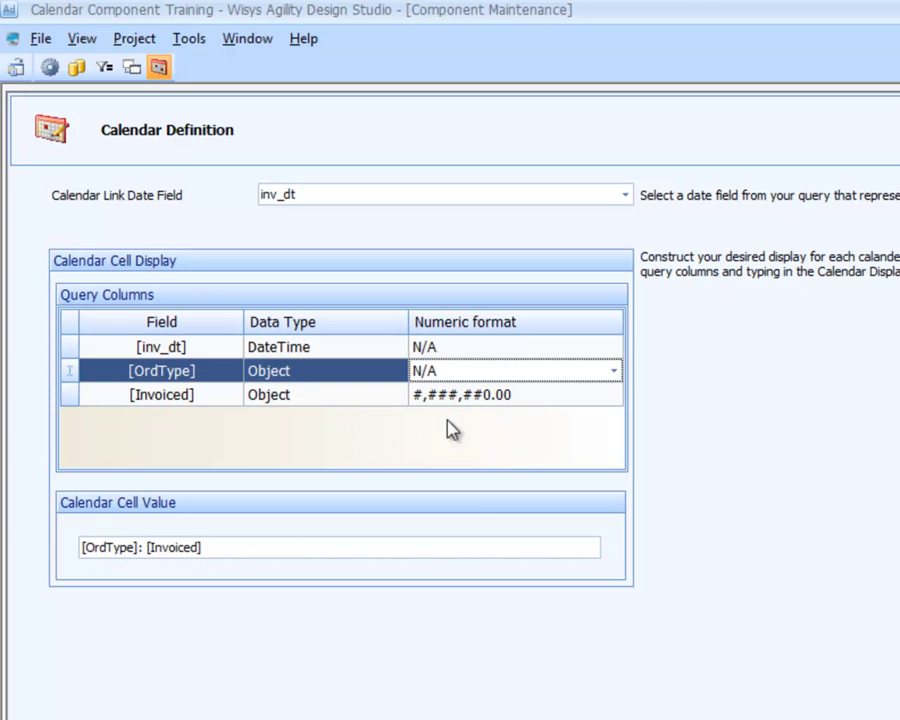
pyautogui.click(506, 396)
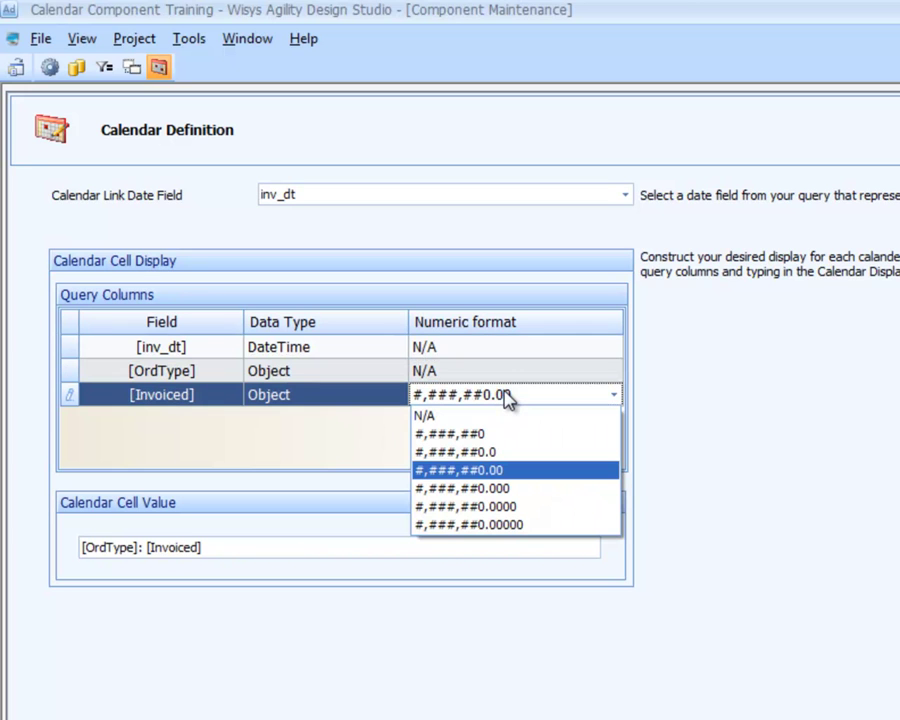
pyautogui.click(505, 392)
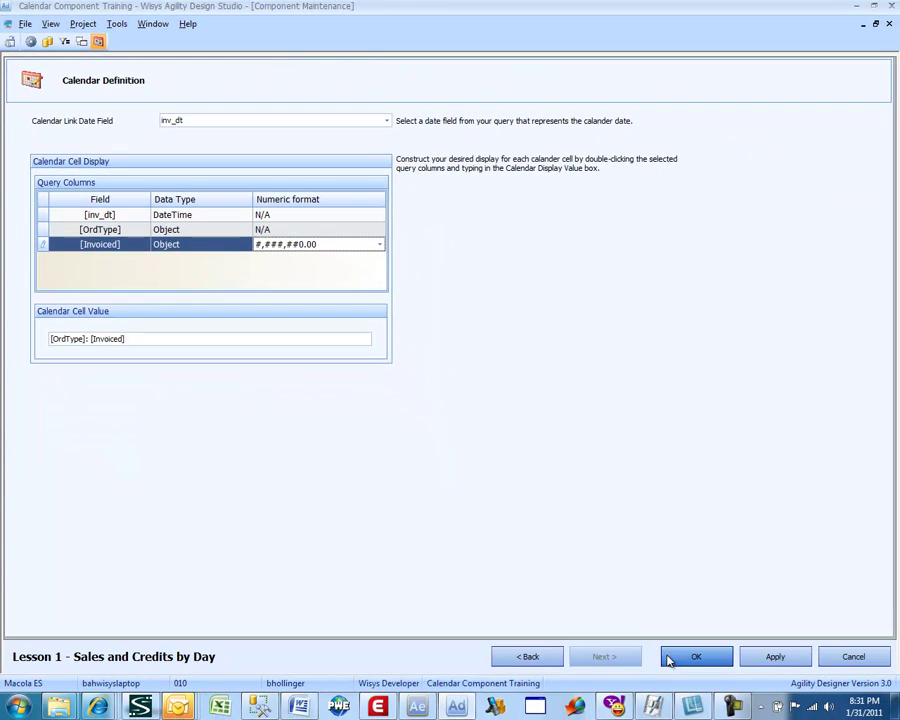
pyautogui.click(668, 657)
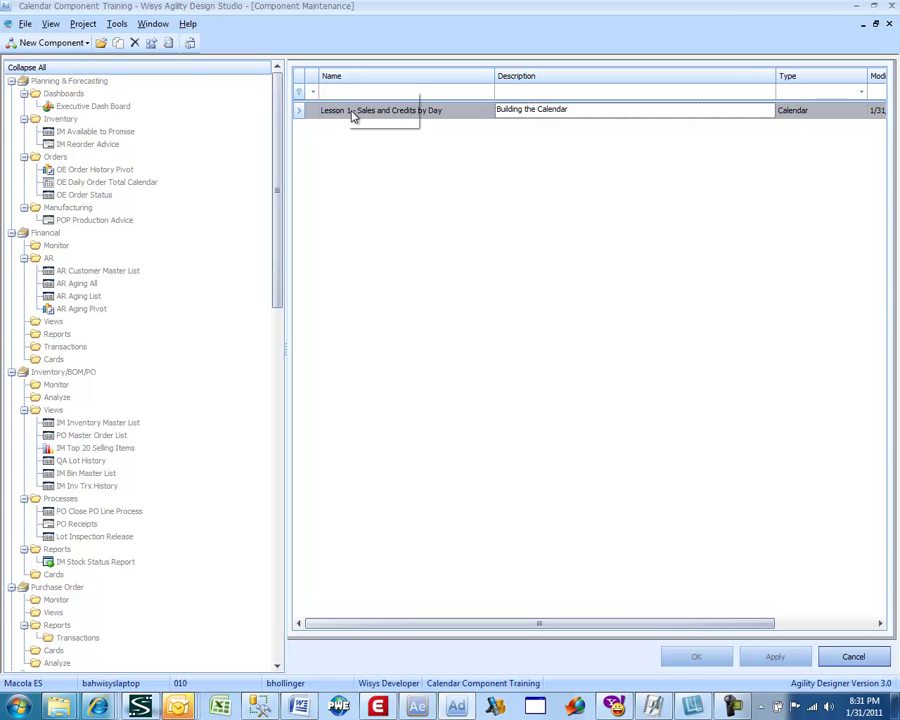
# - Preview the "Lesson 1 - Sales and Credits by Day" component with the Inv Dt range set to All Dates
pyautogui.rightClick(348, 93)
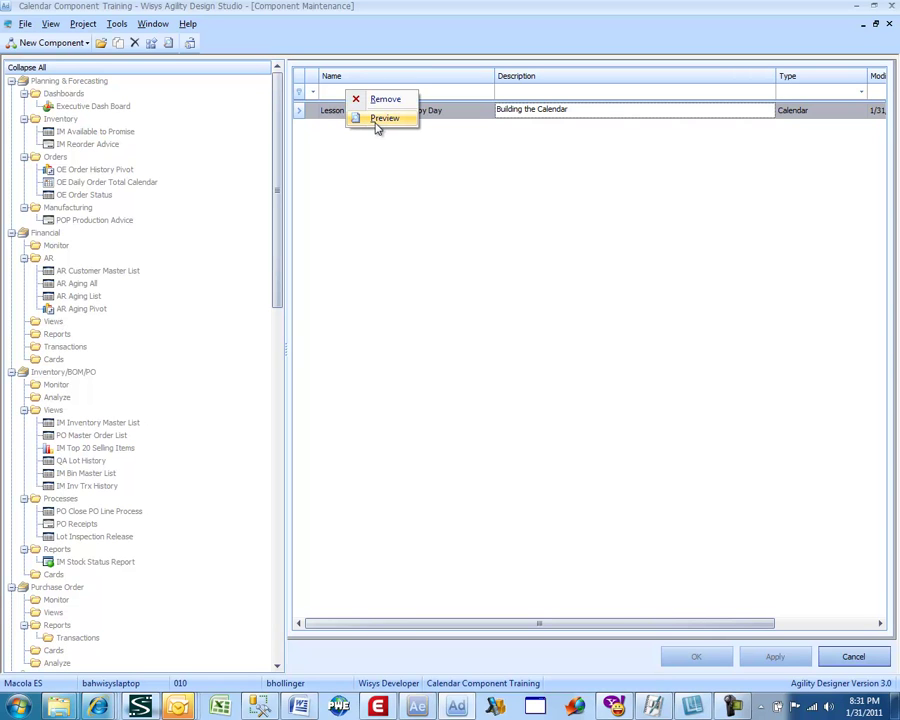
pyautogui.click(384, 118)
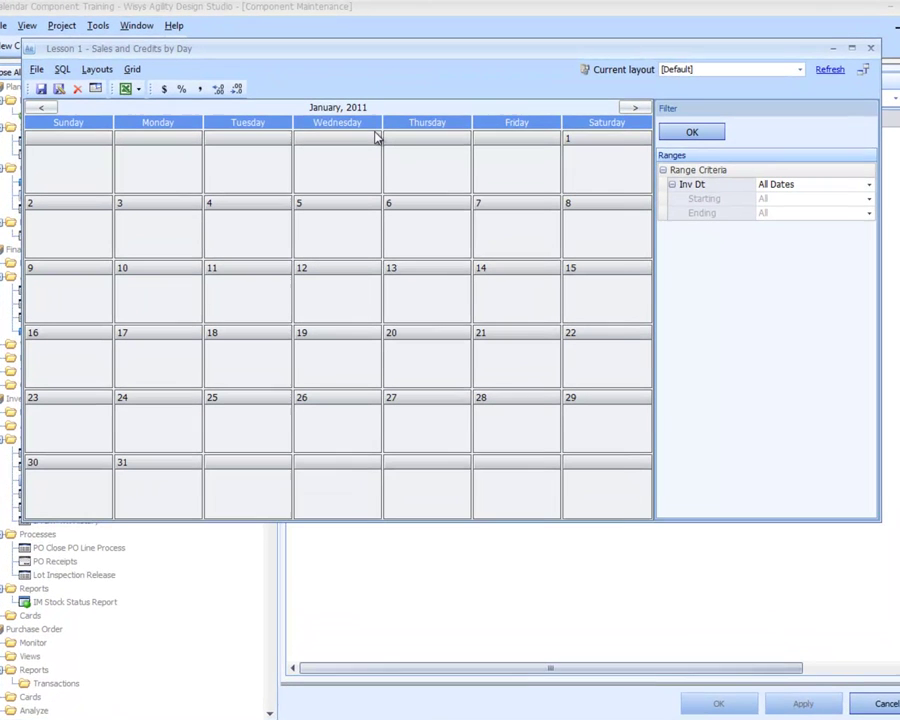
pyautogui.click(685, 133)
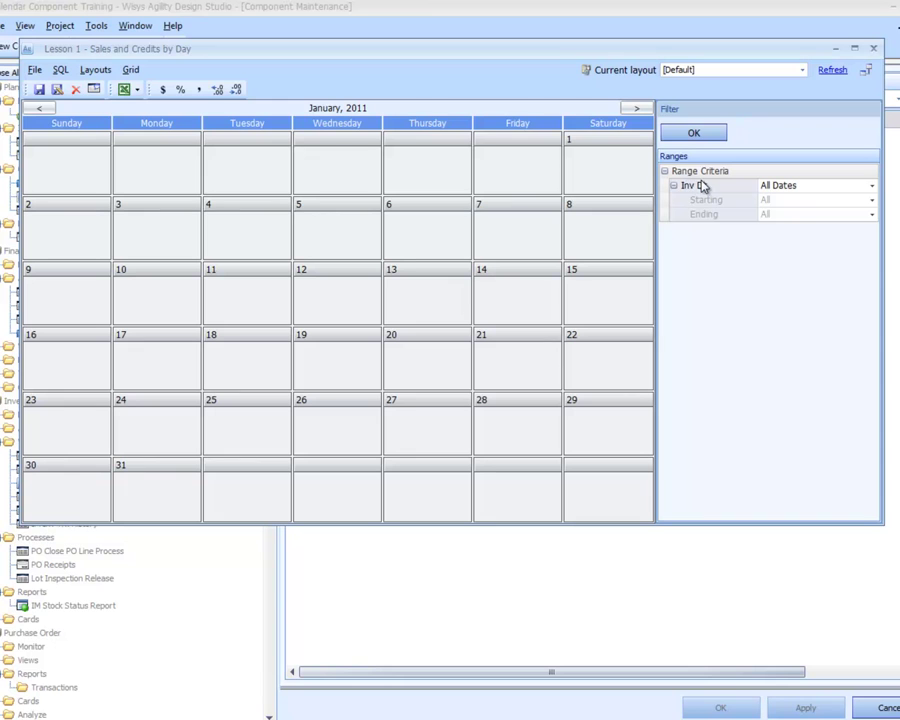
pyautogui.click(694, 134)
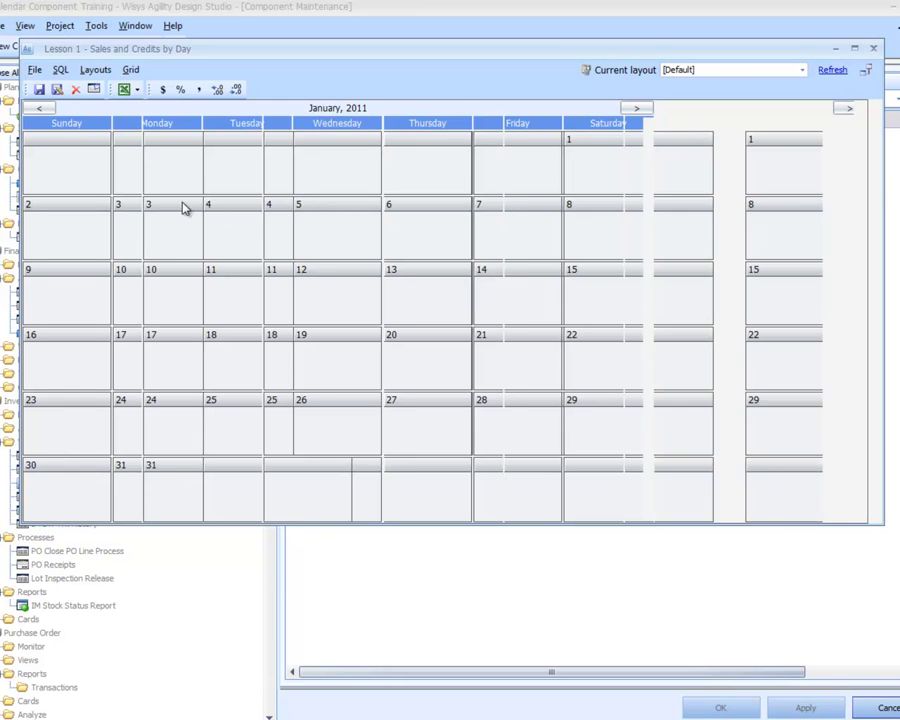
# - Go back through the months to August 2010, examine the credits and sales entries on the 23rd, and close the preview
pyautogui.click(40, 107)
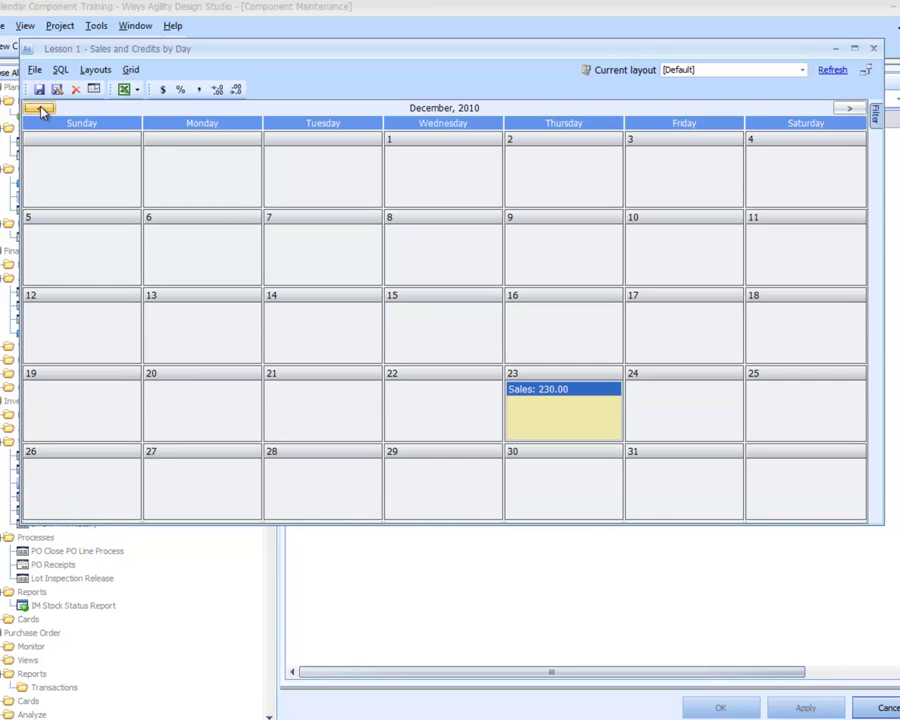
pyautogui.click(40, 107)
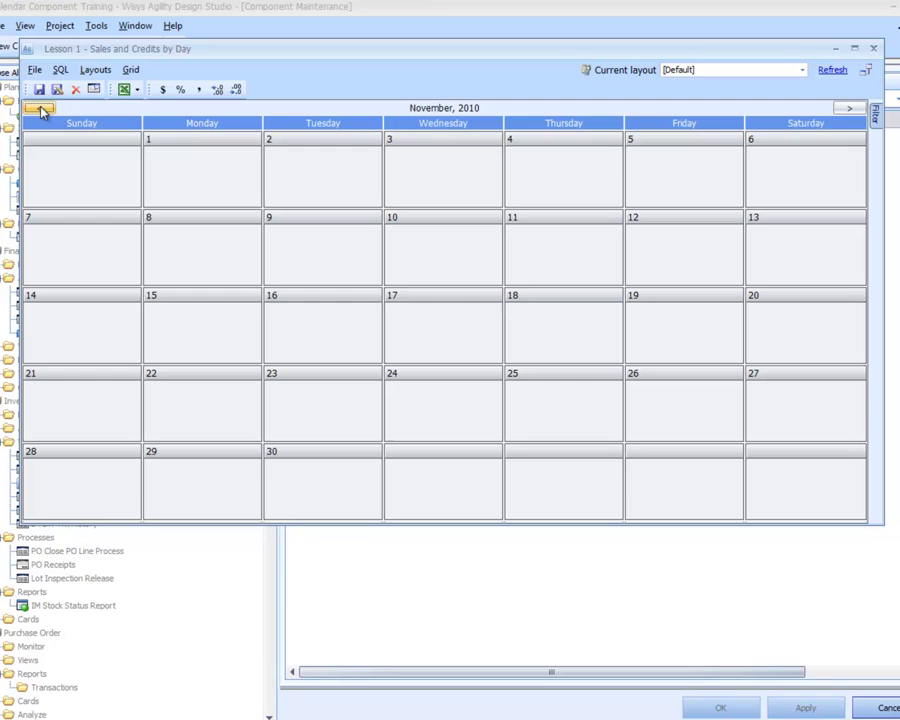
pyautogui.click(40, 107)
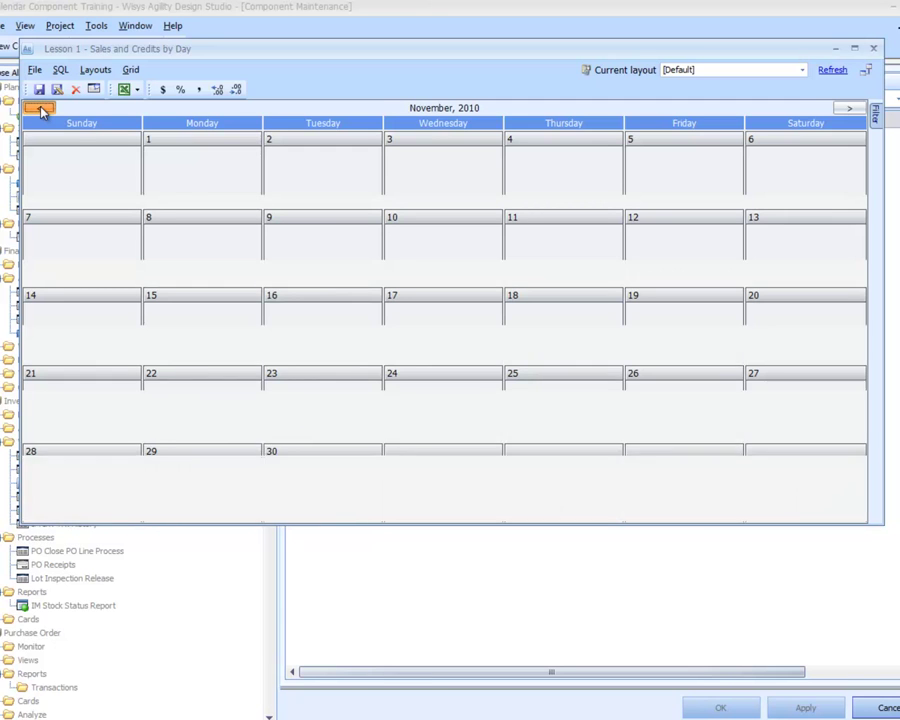
pyautogui.click(40, 107)
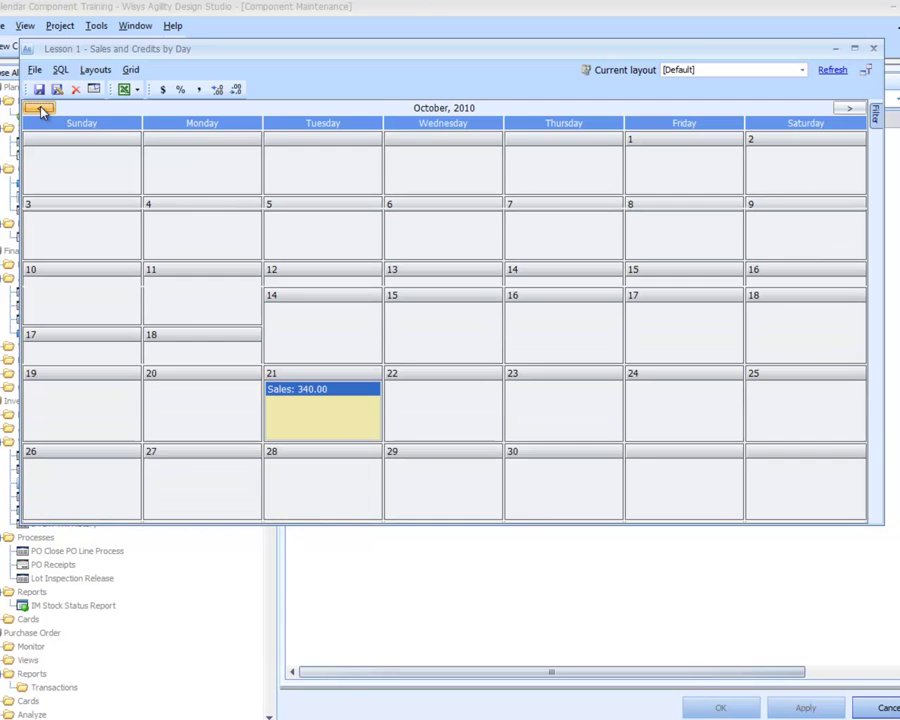
pyautogui.click(40, 107)
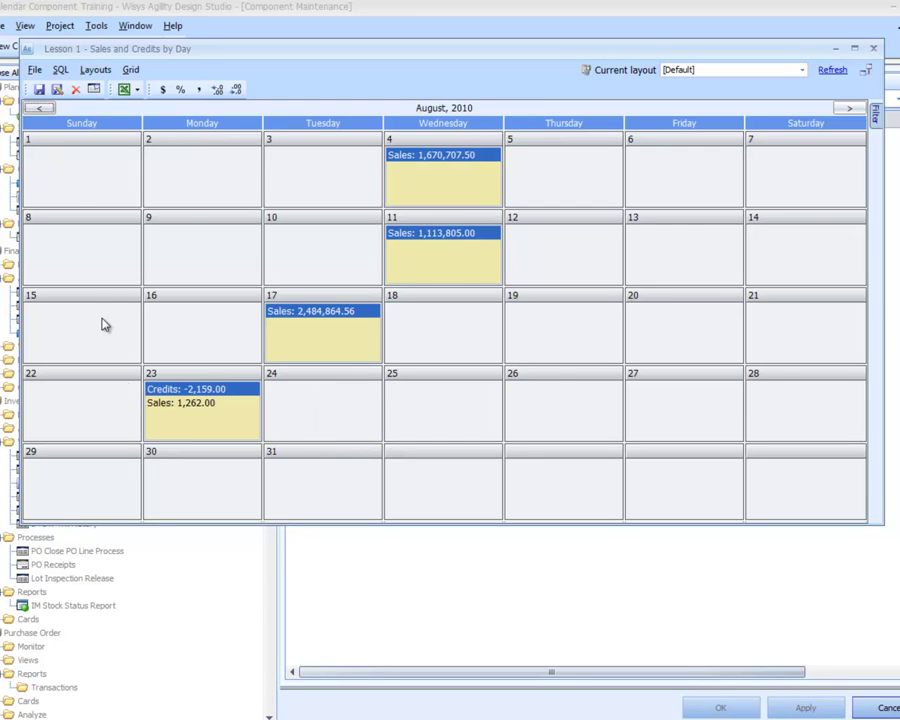
pyautogui.click(181, 405)
pyautogui.click(187, 389)
pyautogui.click(190, 402)
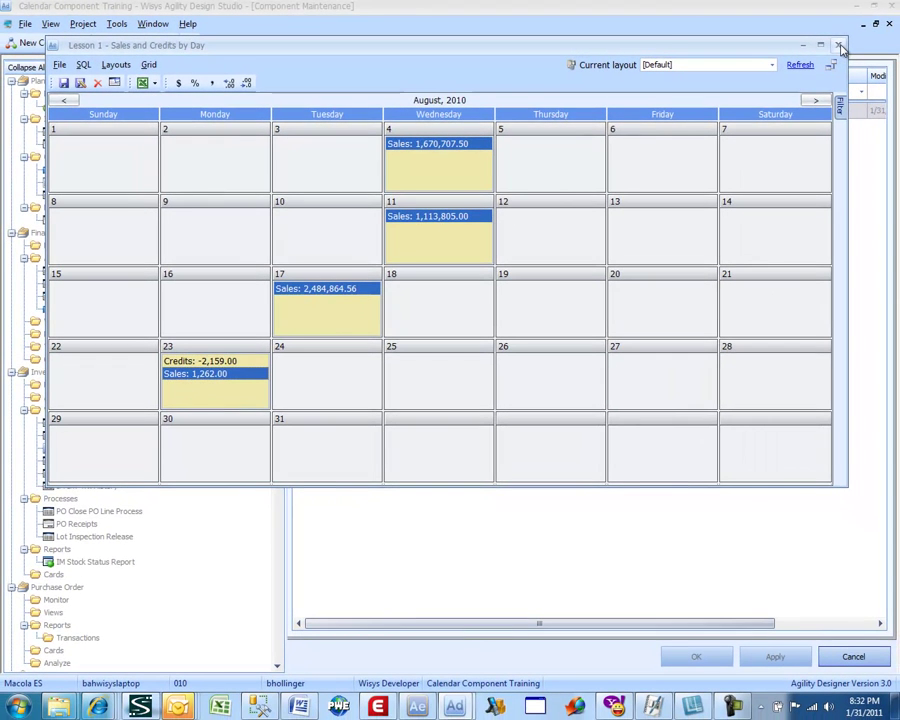
pyautogui.click(840, 46)
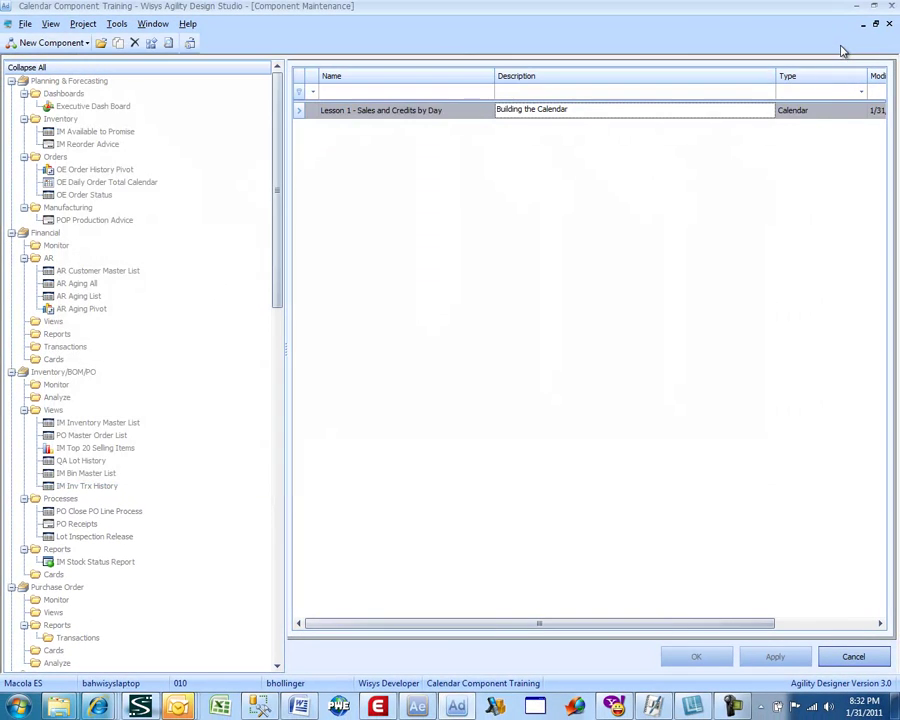